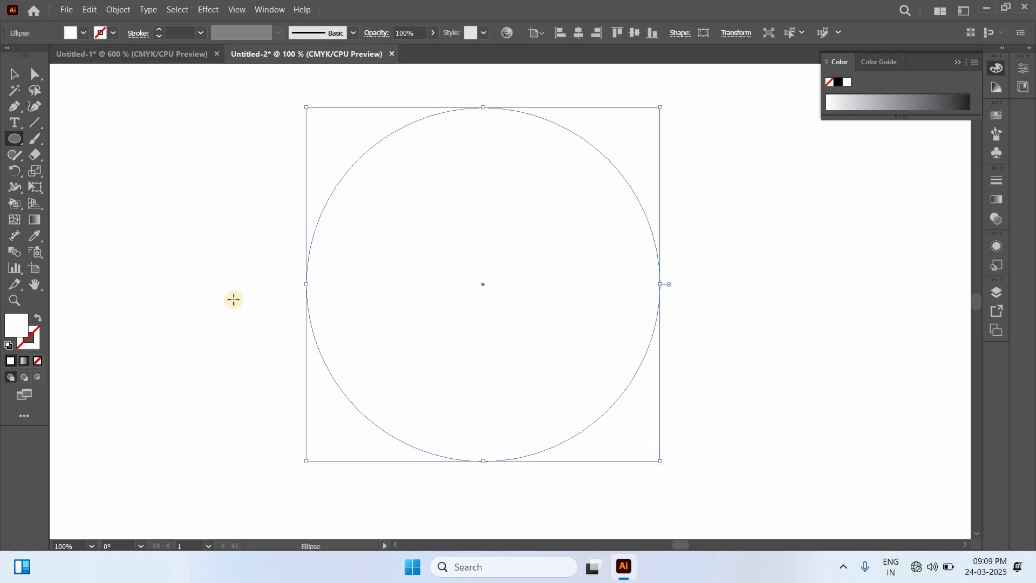
# Step: Give the large circle a black stroke
pyautogui.click(13, 75)
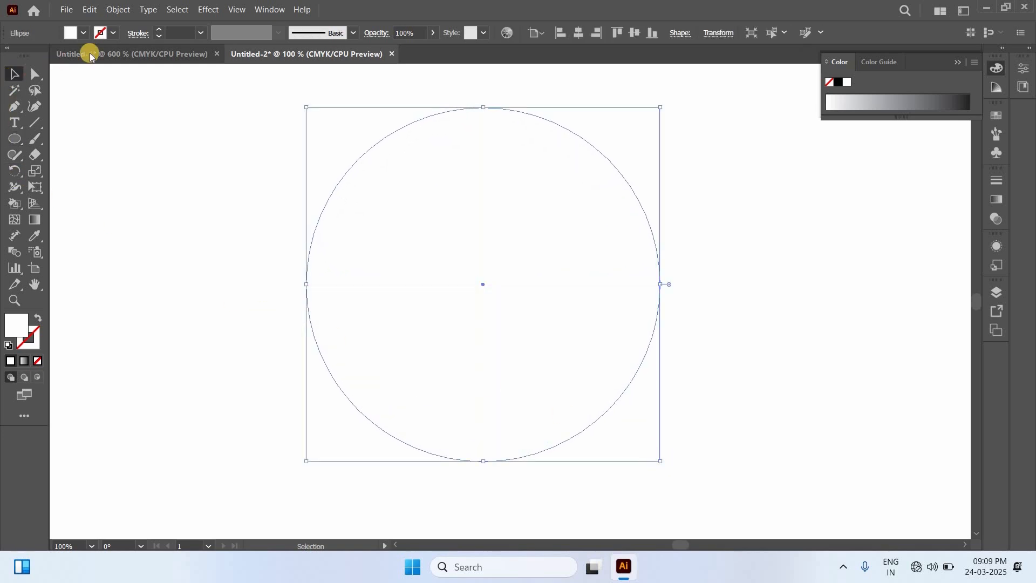
pyautogui.click(115, 33)
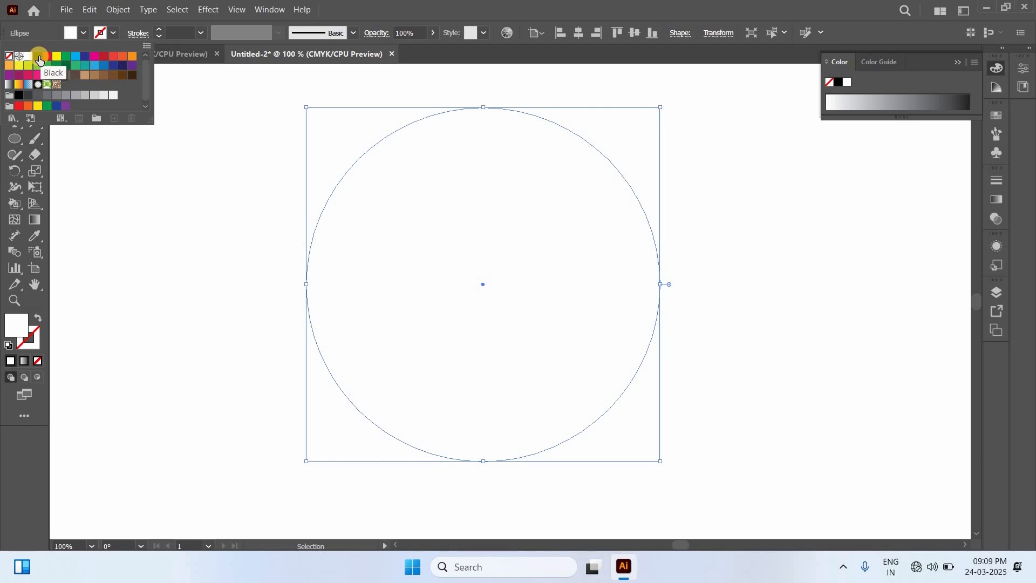
pyautogui.click(39, 59)
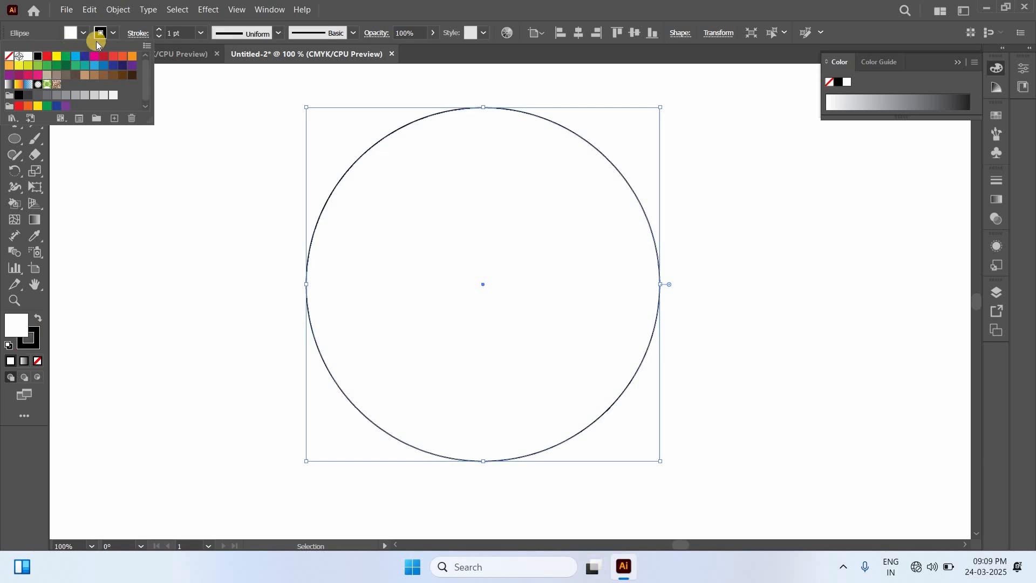
pyautogui.click(115, 34)
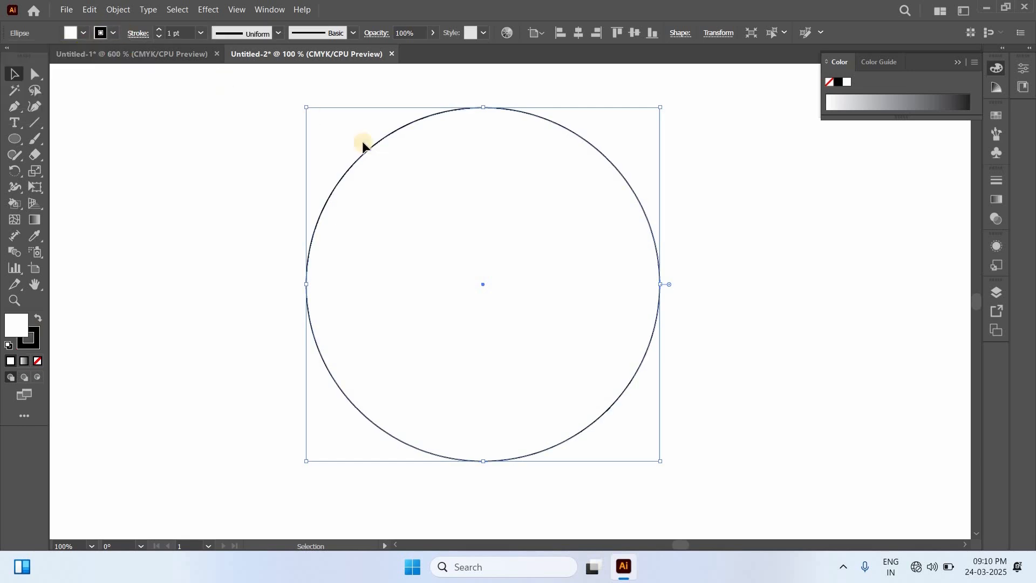
# Step: Copy the large circle, paste it in front and scale the copy about its centre to a bit under half the original diameter
pyautogui.click(88, 9)
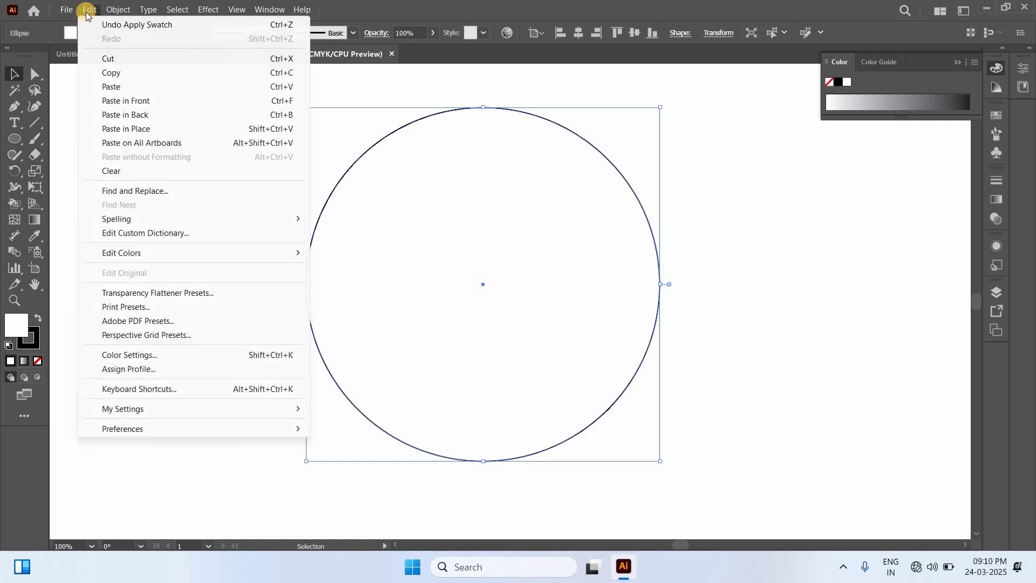
pyautogui.click(110, 72)
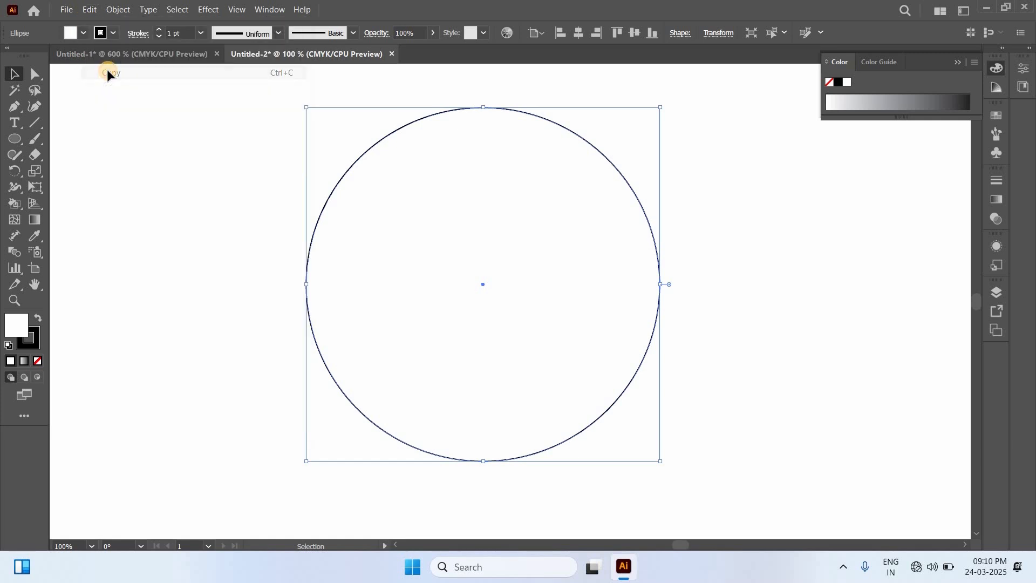
pyautogui.click(89, 11)
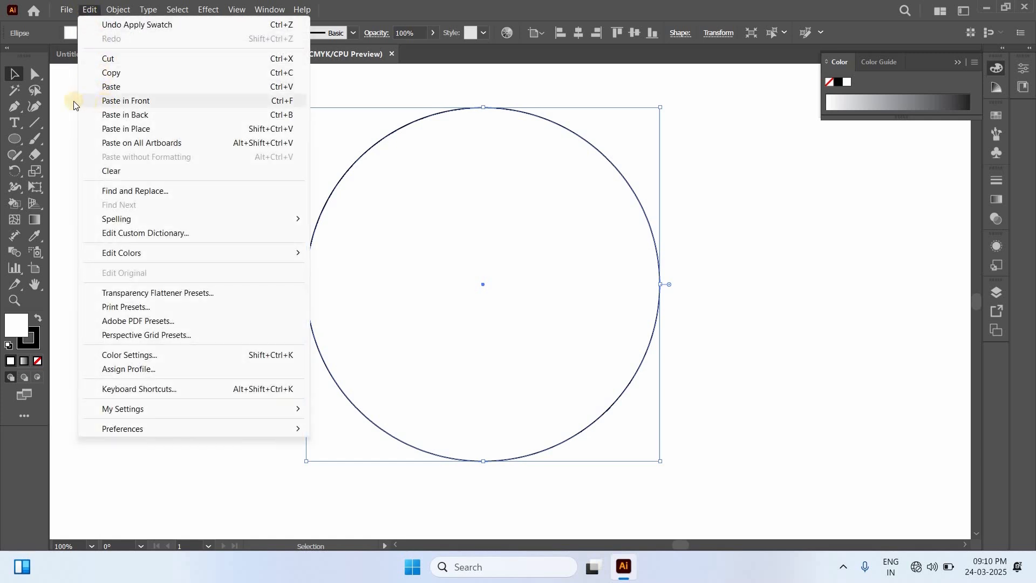
pyautogui.click(147, 107)
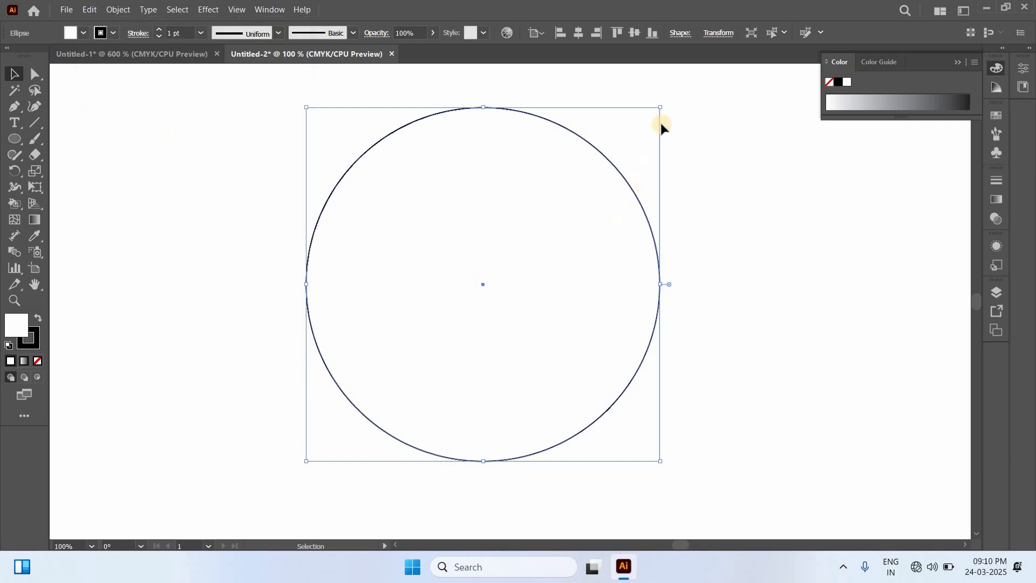
pyautogui.moveTo(662, 108); pyautogui.dragTo(593, 210)
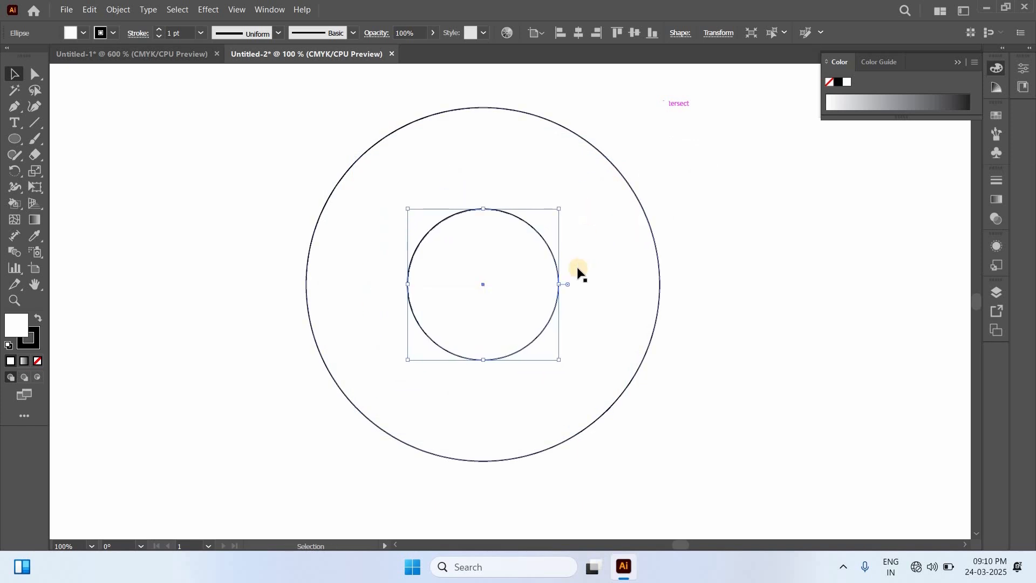
# Step: Paste a copy of the inner circle in front and shrink it slightly about its centre to form a narrow ring
pyautogui.click(89, 9)
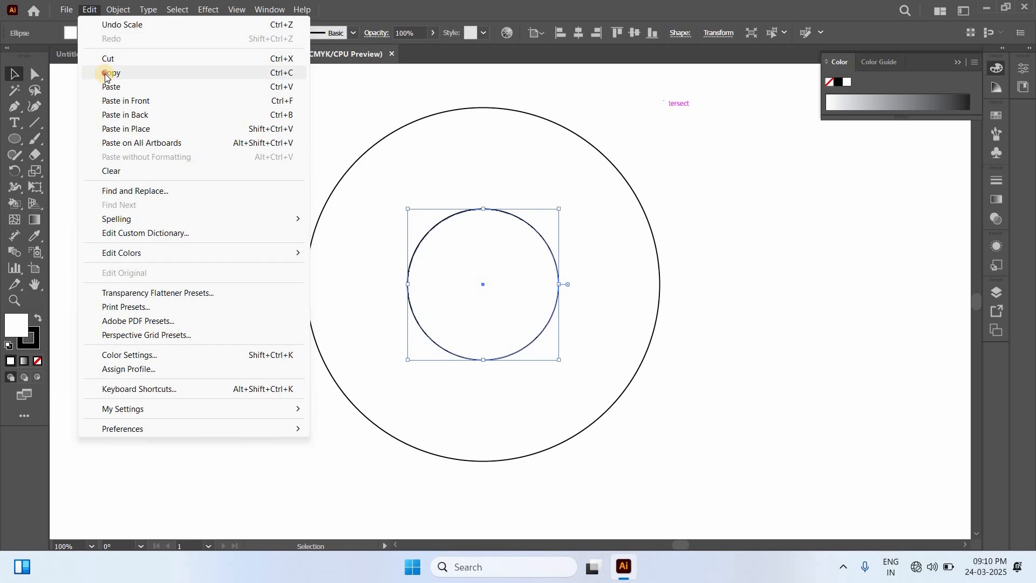
pyautogui.click(105, 75)
pyautogui.click(89, 10)
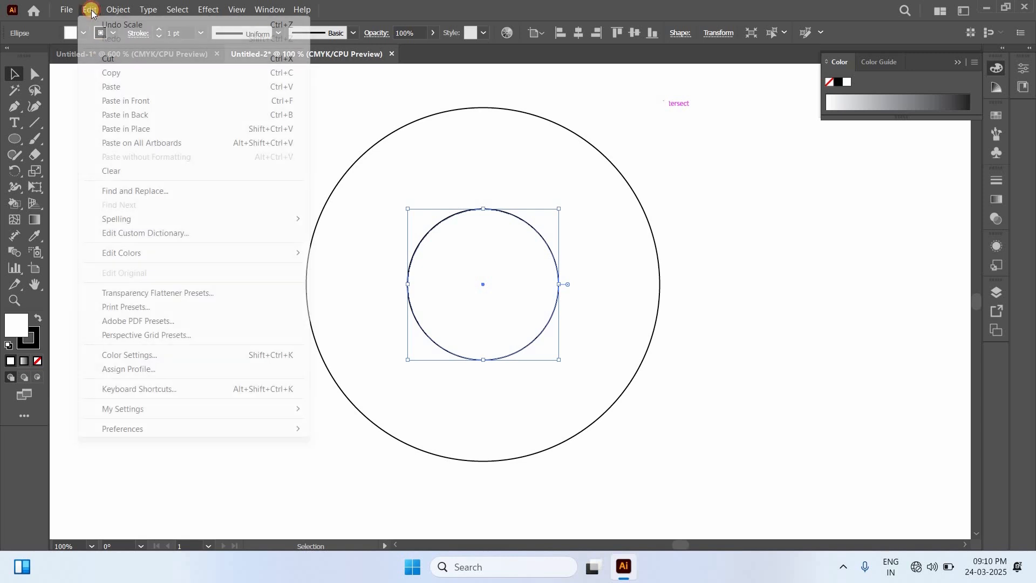
pyautogui.click(108, 102)
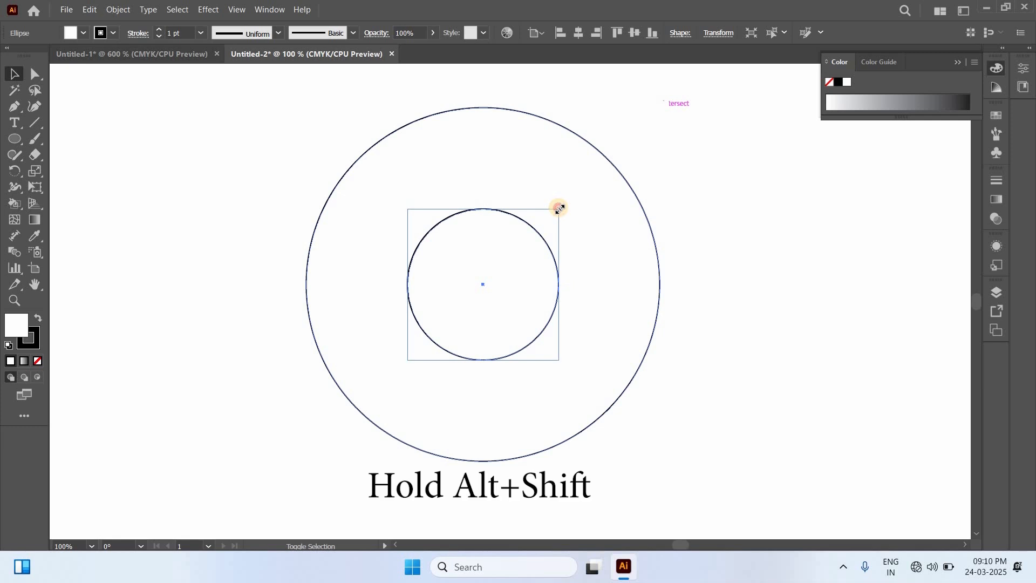
pyautogui.moveTo(559, 208); pyautogui.dragTo(548, 230)
pyautogui.click(711, 237)
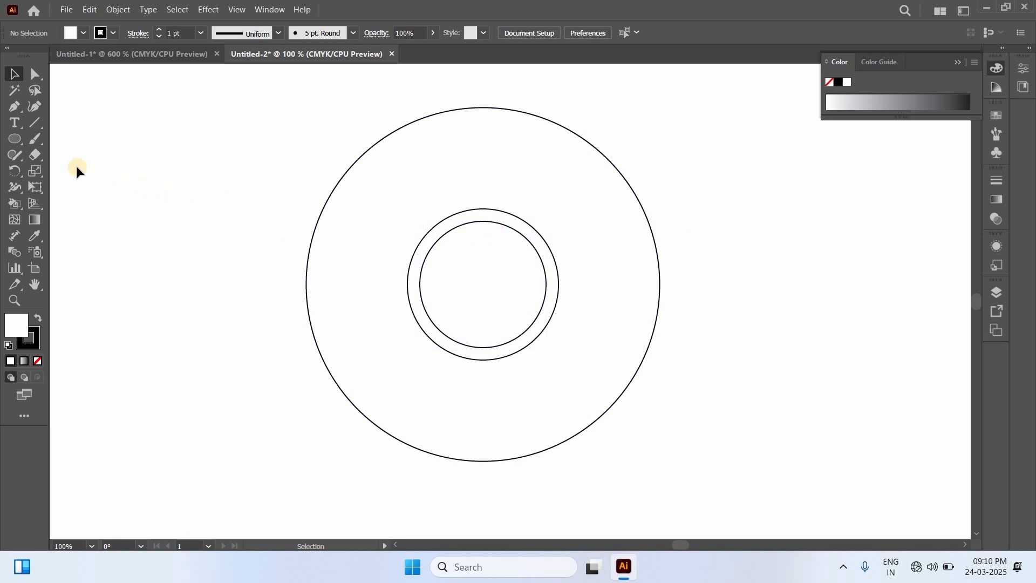
# Step: Draw a horizontal line about 177 px long from the top of the middle circle rightward past the outer circle
pyautogui.click(36, 123)
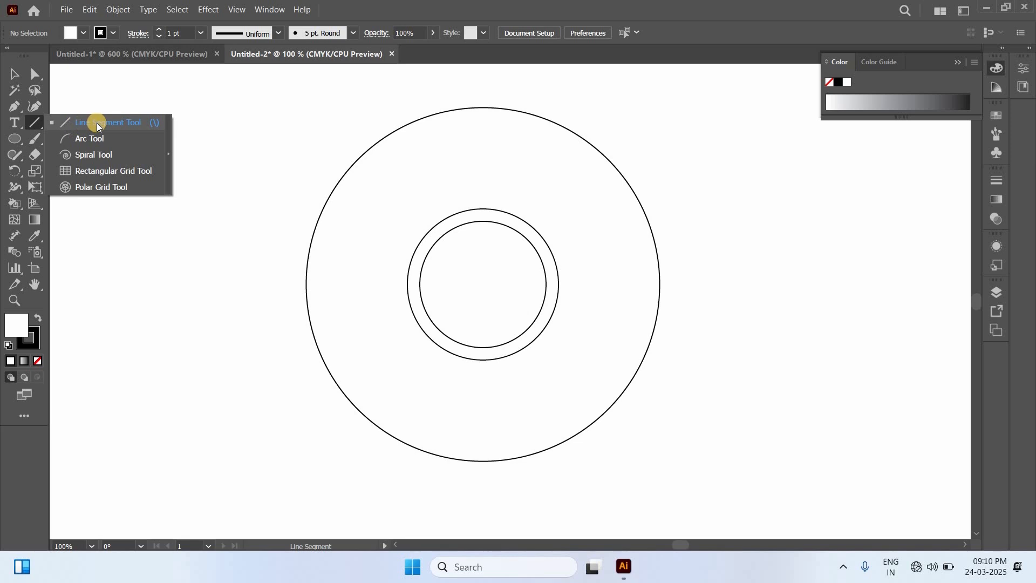
pyautogui.click(96, 122)
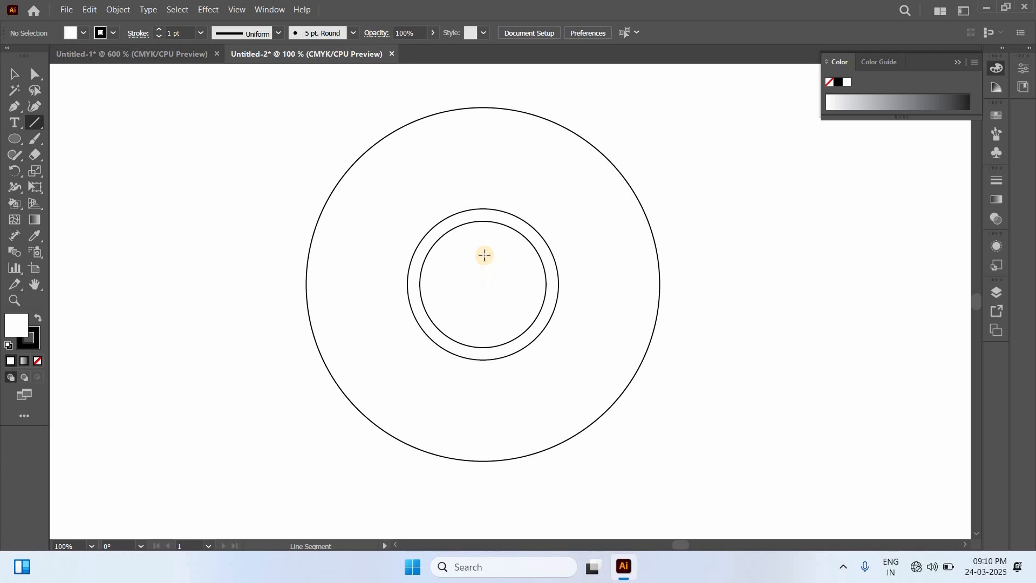
pyautogui.moveTo(483, 227); pyautogui.dragTo(482, 210)
pyautogui.moveTo(483, 209); pyautogui.dragTo(671, 227)
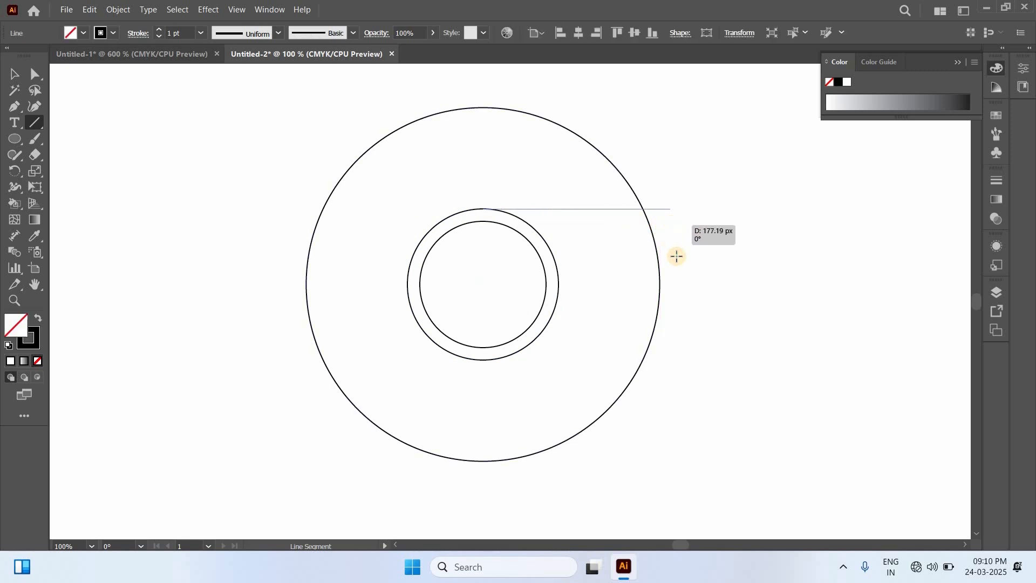
# Step: Rotate a copy of the line 120° about the circles' centre and repeat the transformation for a third line
pyautogui.click(16, 171)
pyautogui.moveTo(17, 172); pyautogui.dragTo(69, 172)
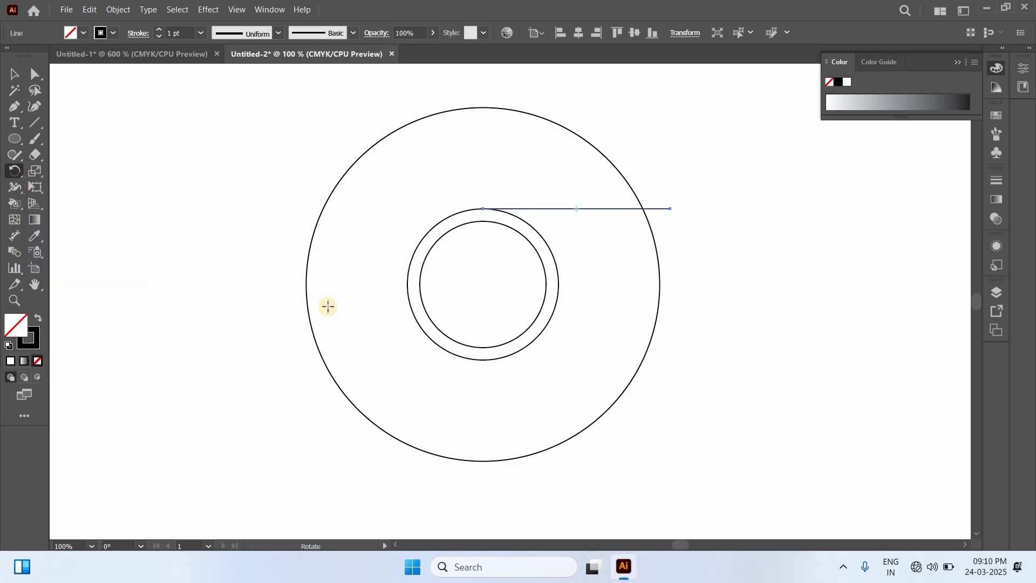
pyautogui.keyDown('alt'); pyautogui.click(483, 282); pyautogui.keyUp('alt')
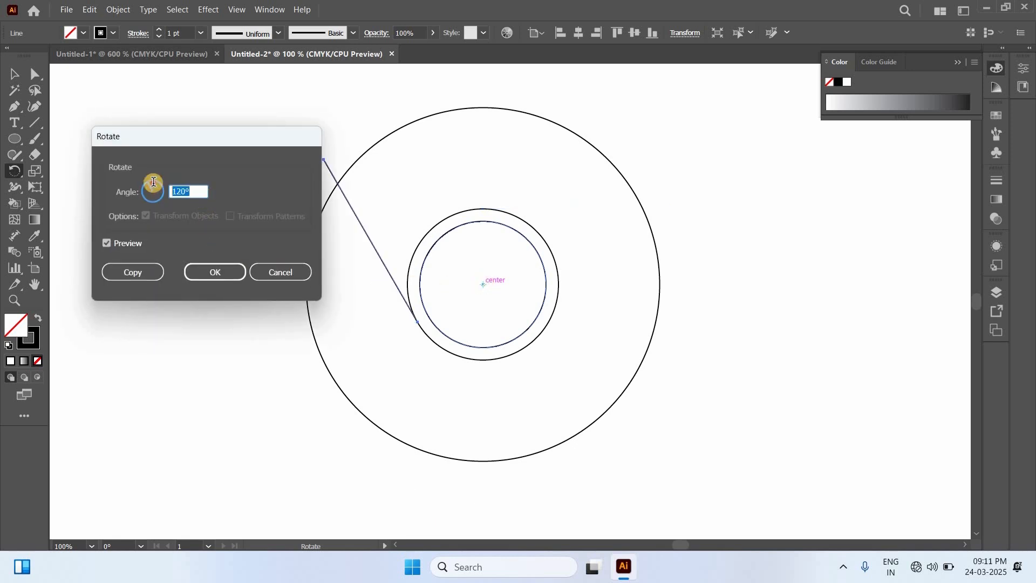
pyautogui.moveTo(201, 194); pyautogui.dragTo(161, 188)
pyautogui.click(107, 243)
pyautogui.click(108, 243)
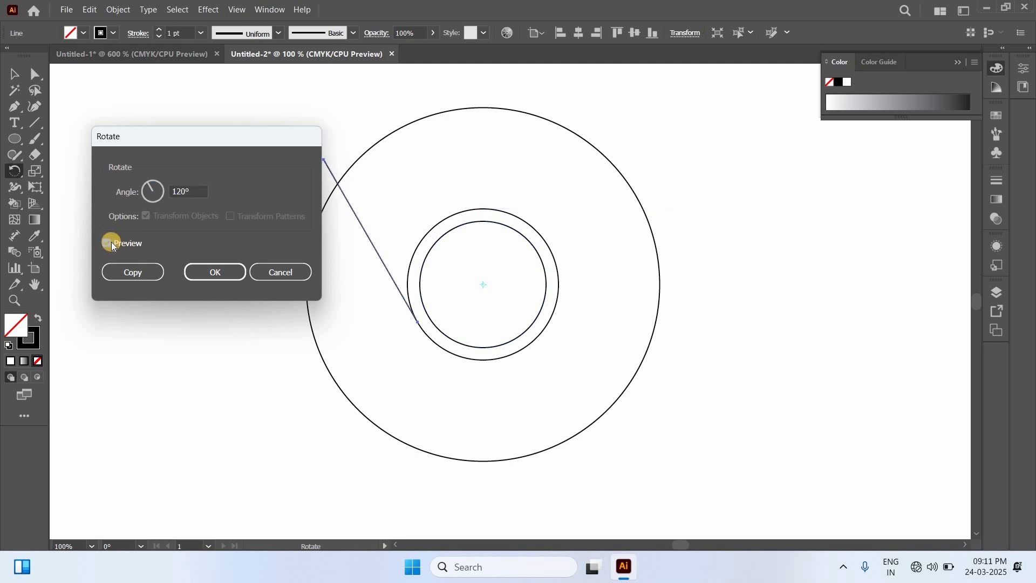
pyautogui.click(133, 273)
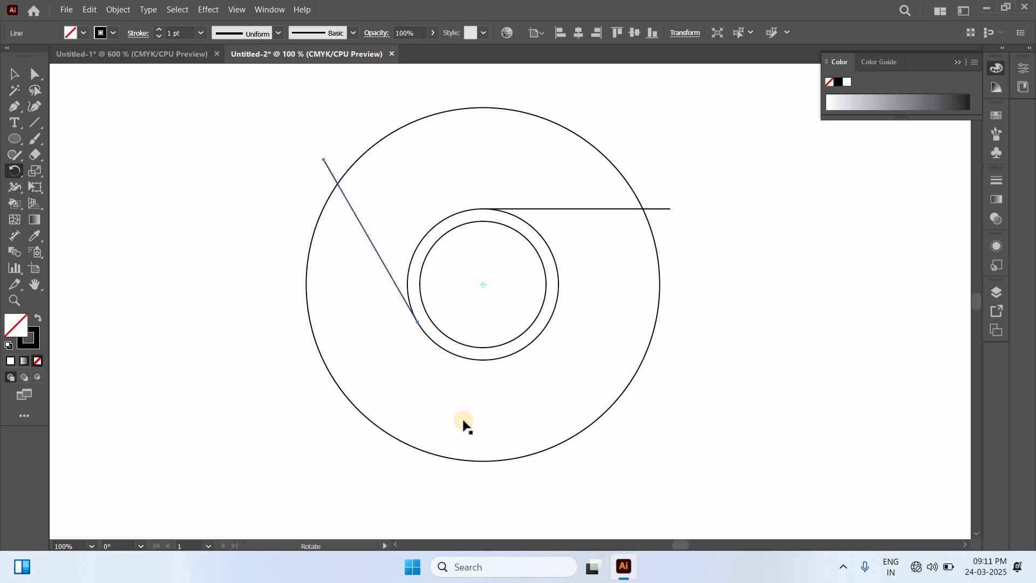
pyautogui.hotkey('ctrl', 'd')
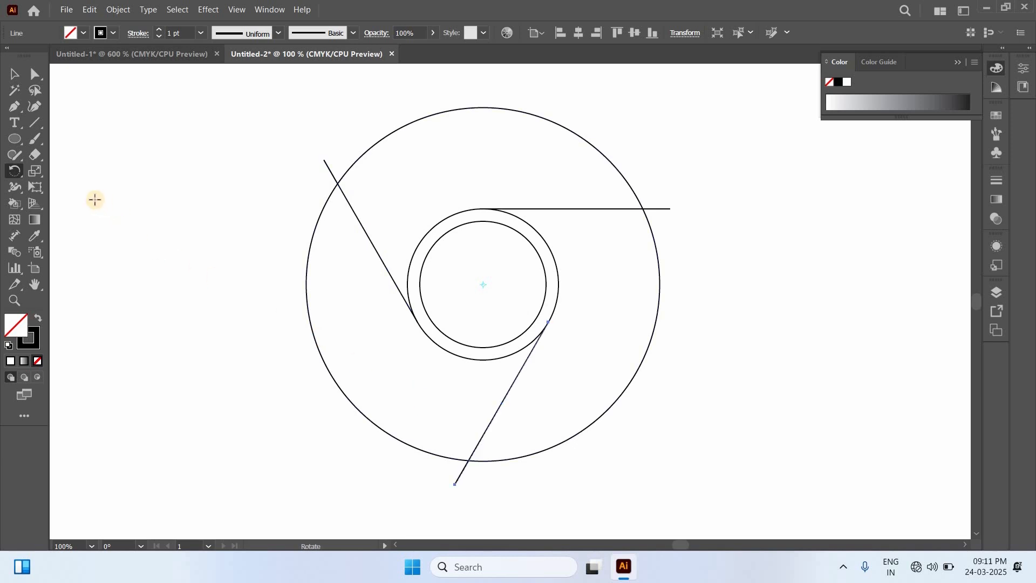
# Step: Select all circles and lines, make them a Live Paint group and fill the upper segment with red (C=0 M=100 Y=100 K=0)
pyautogui.click(14, 74)
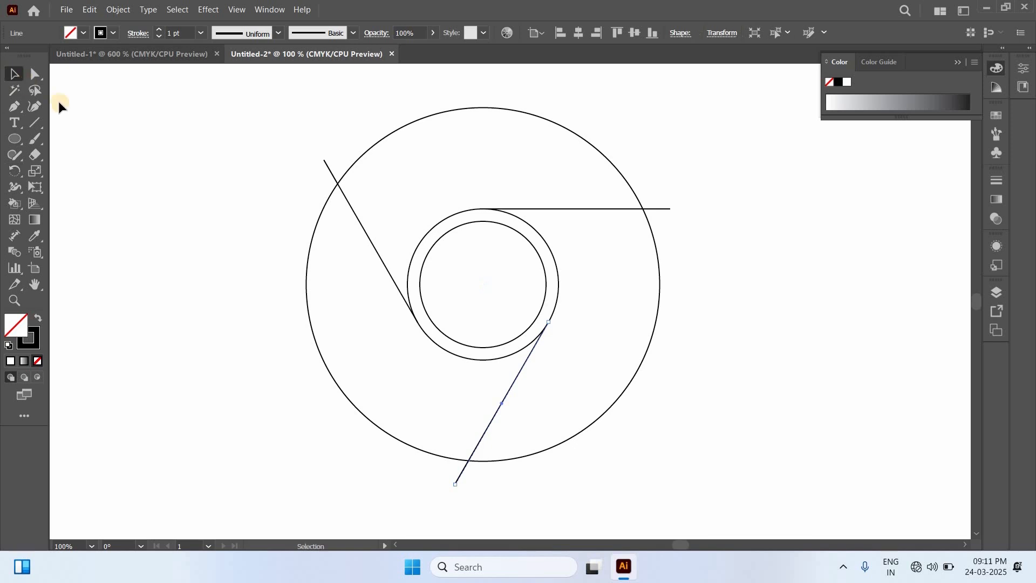
pyautogui.moveTo(248, 108); pyautogui.dragTo(733, 485)
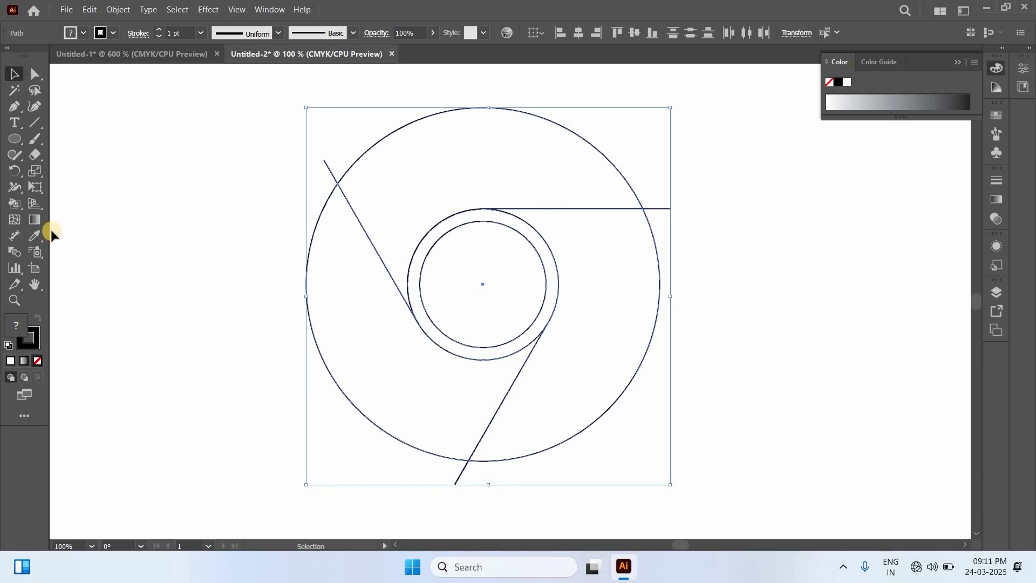
pyautogui.moveTo(17, 205)
pyautogui.mouseDown()
pyautogui.moveTo(150, 227)
pyautogui.moveTo(98, 223)
pyautogui.moveTo(108, 221)
pyautogui.mouseUp()
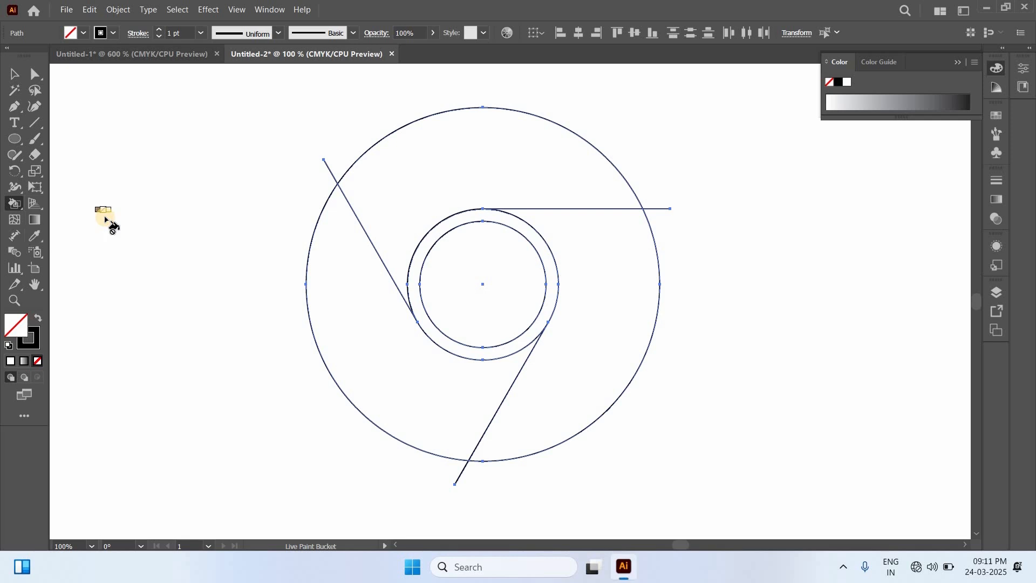
pyautogui.click(84, 33)
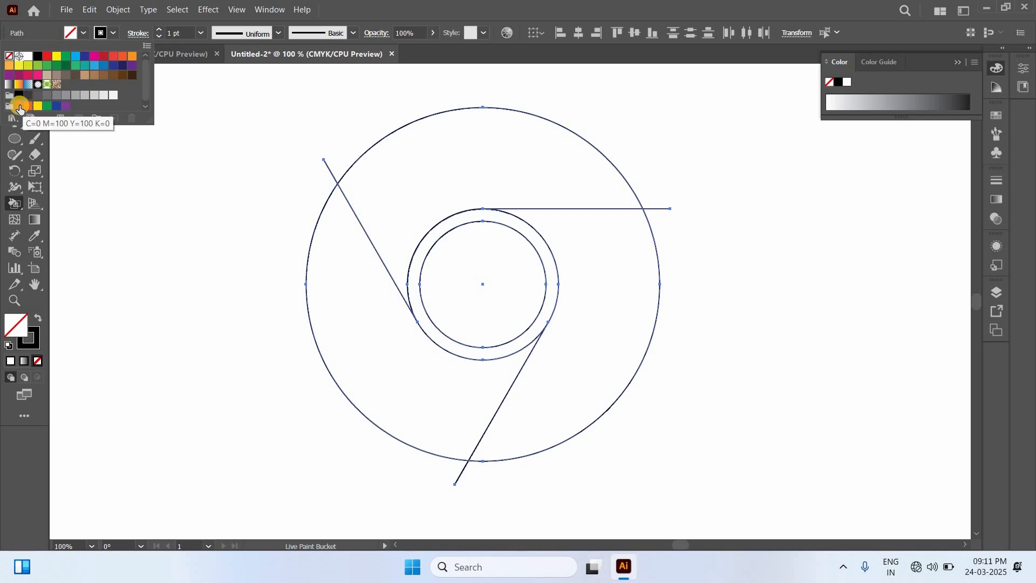
pyautogui.click(19, 110)
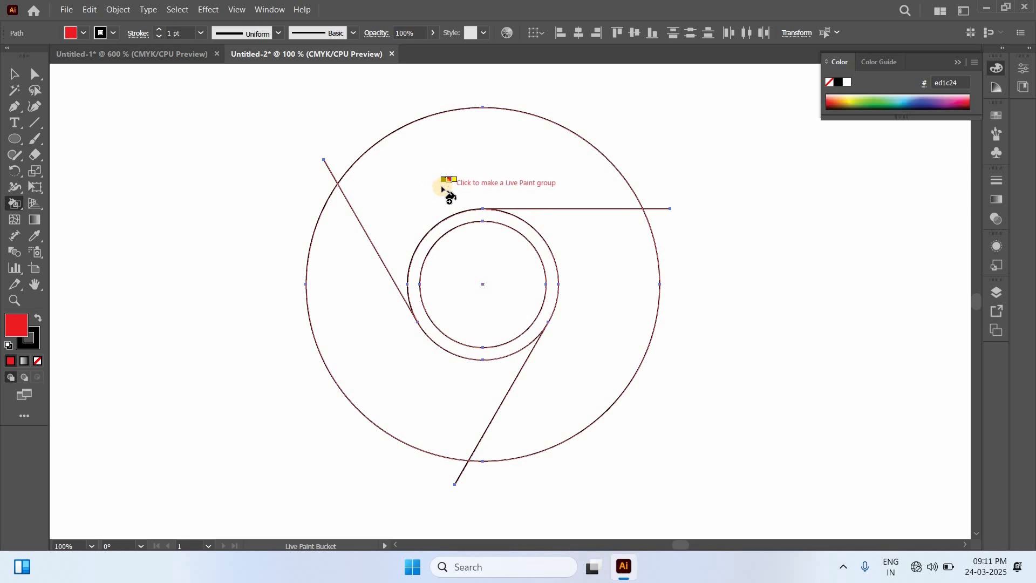
pyautogui.click(441, 187)
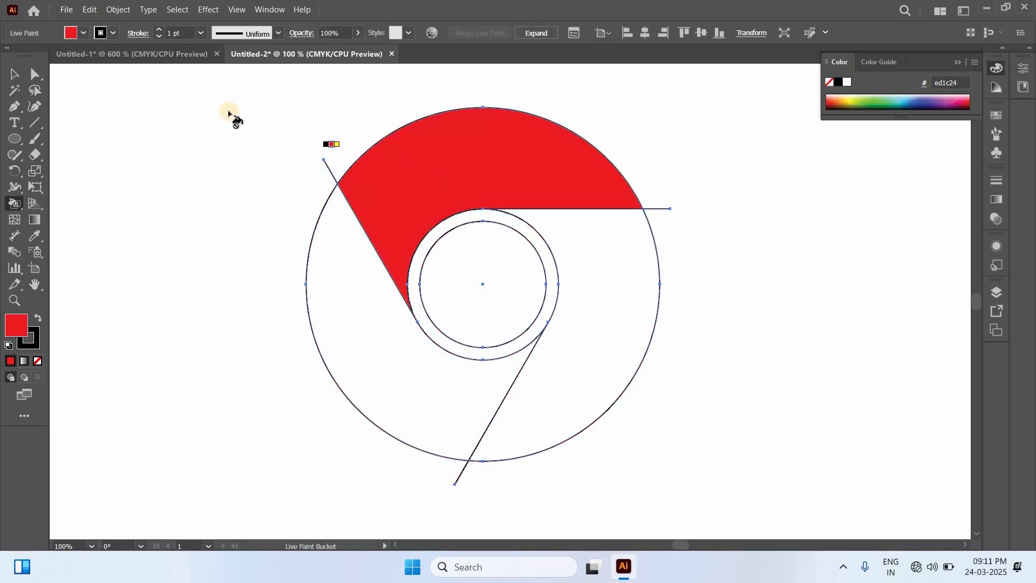
# Step: Fill the right segment of the outer ring with yellow (ffde17) using the Live Paint Bucket
pyautogui.click(85, 34)
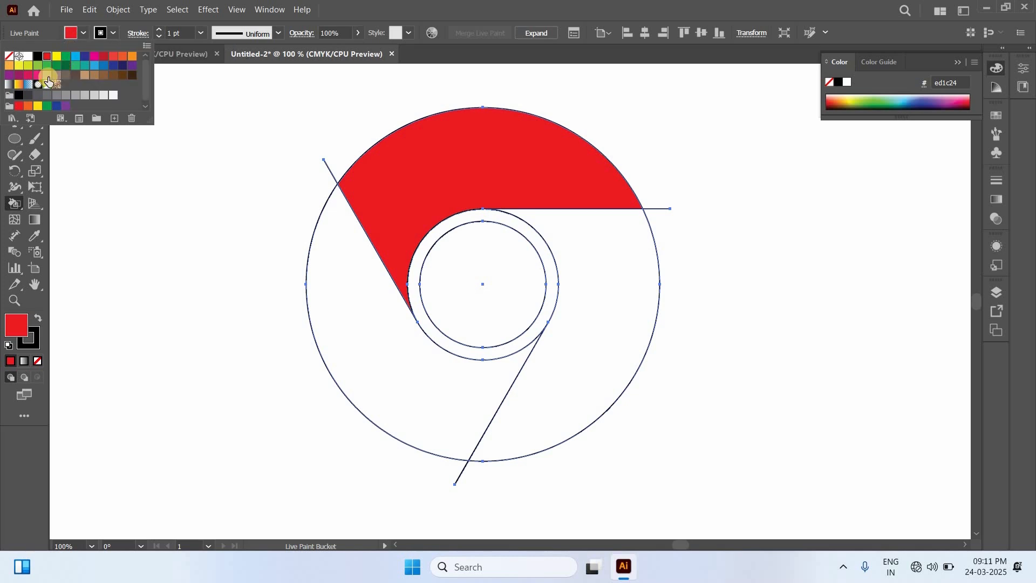
pyautogui.click(38, 106)
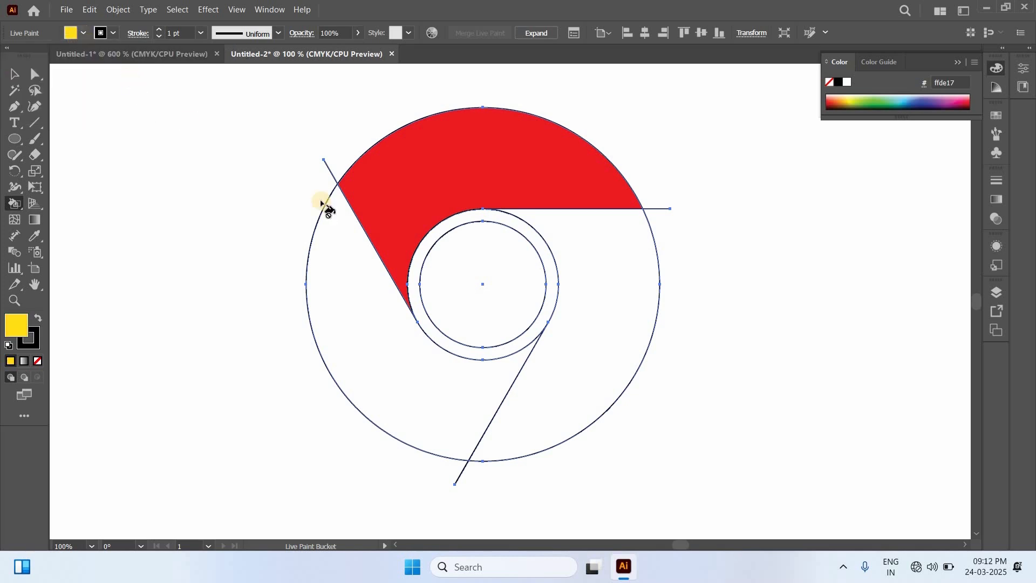
pyautogui.click(589, 298)
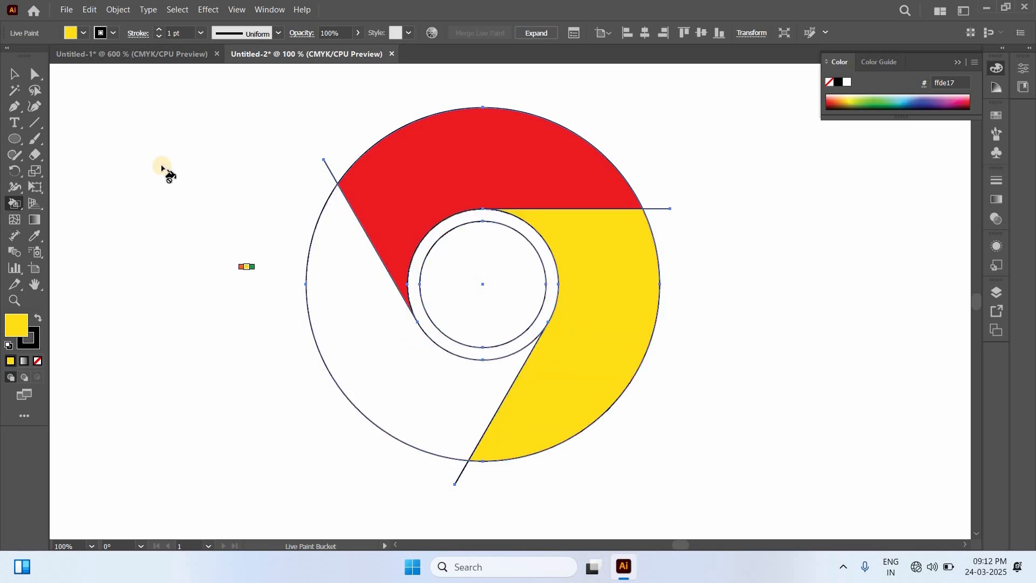
# Step: Fill the lower-left segment of the outer ring with green (00a14b) using the Live Paint Bucket
pyautogui.click(83, 35)
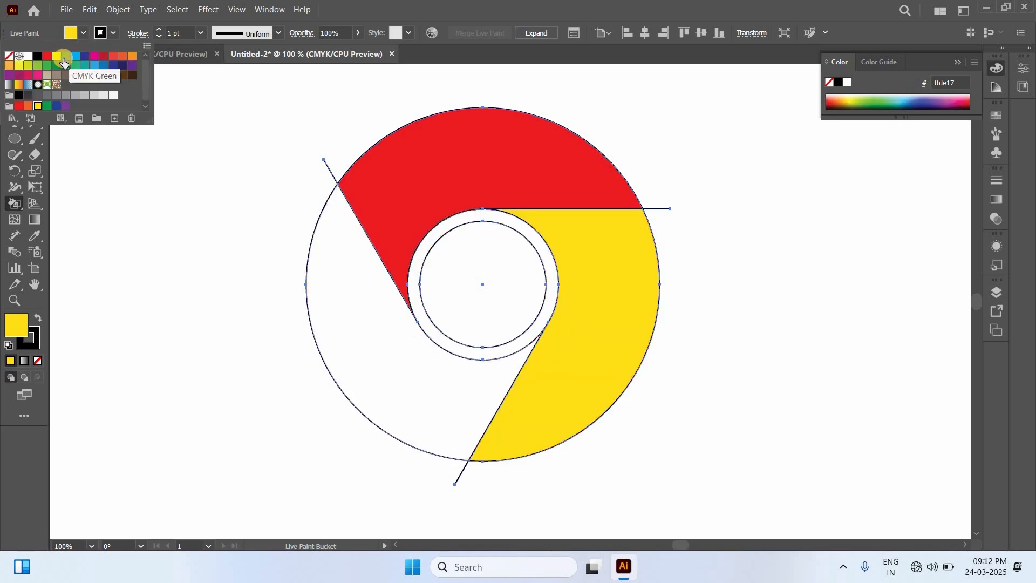
pyautogui.click(47, 106)
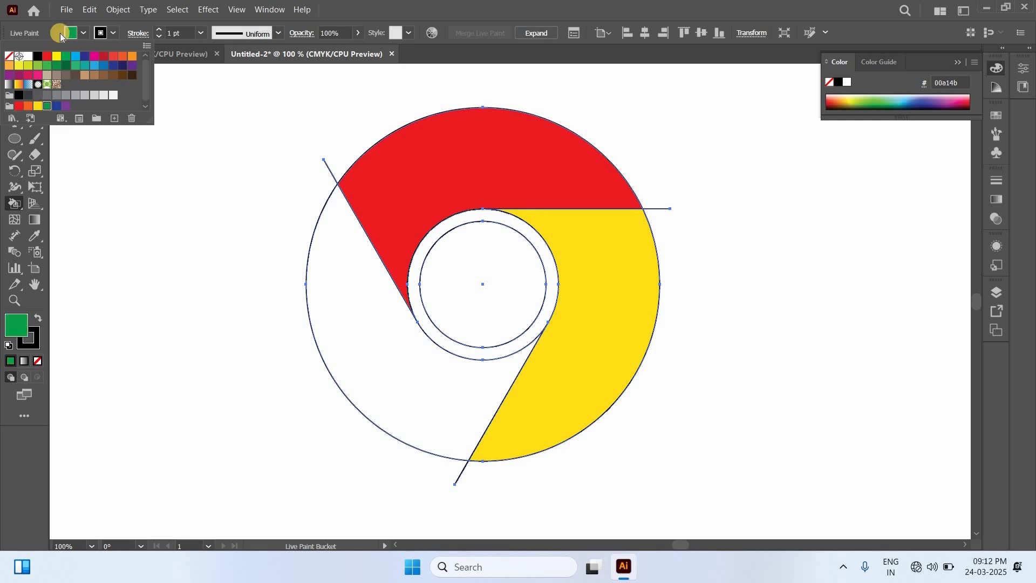
pyautogui.click(83, 35)
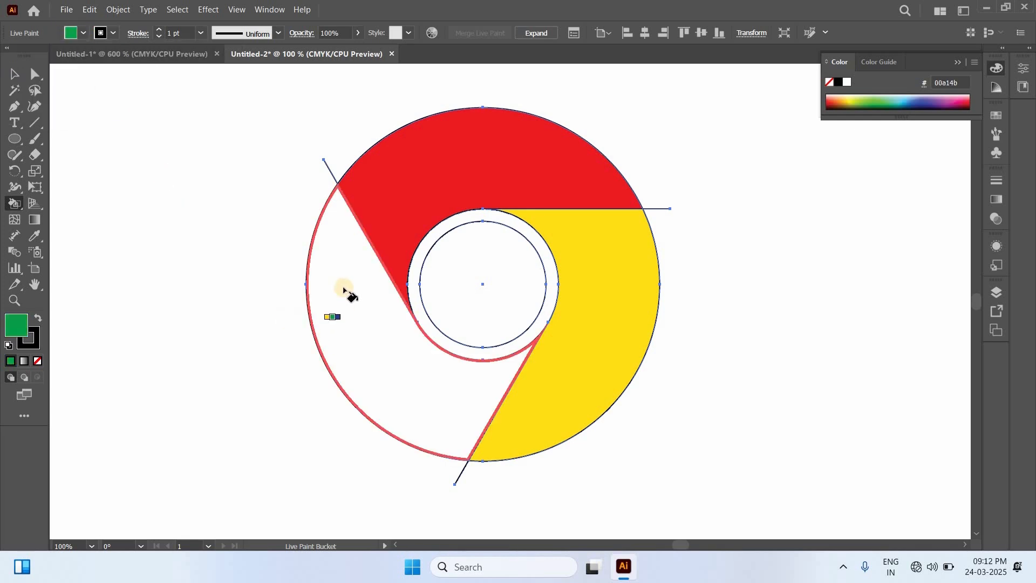
pyautogui.click(365, 324)
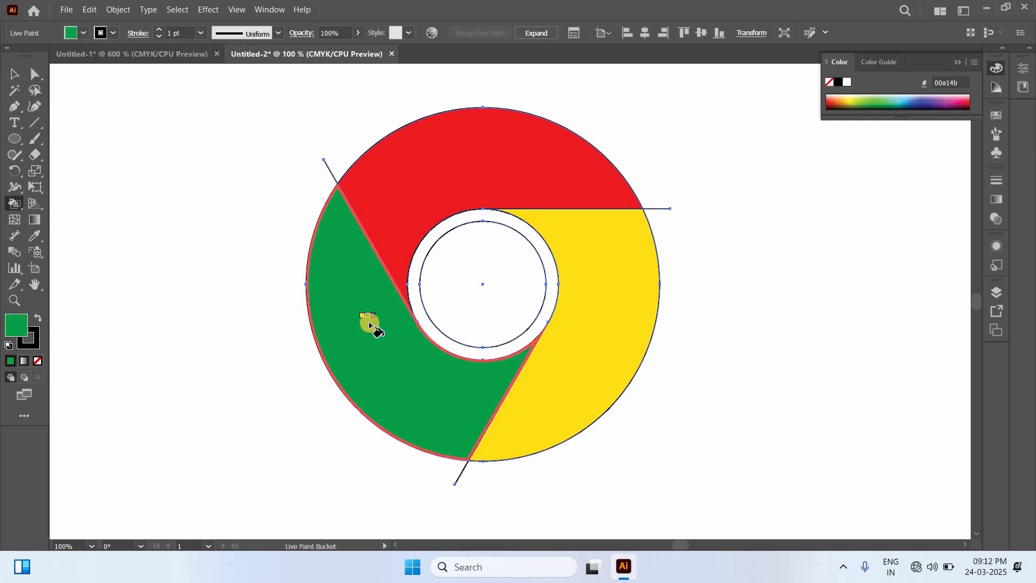
# Step: Fill the innermost circle with blue (2e3192) using the Live Paint Bucket
pyautogui.click(84, 34)
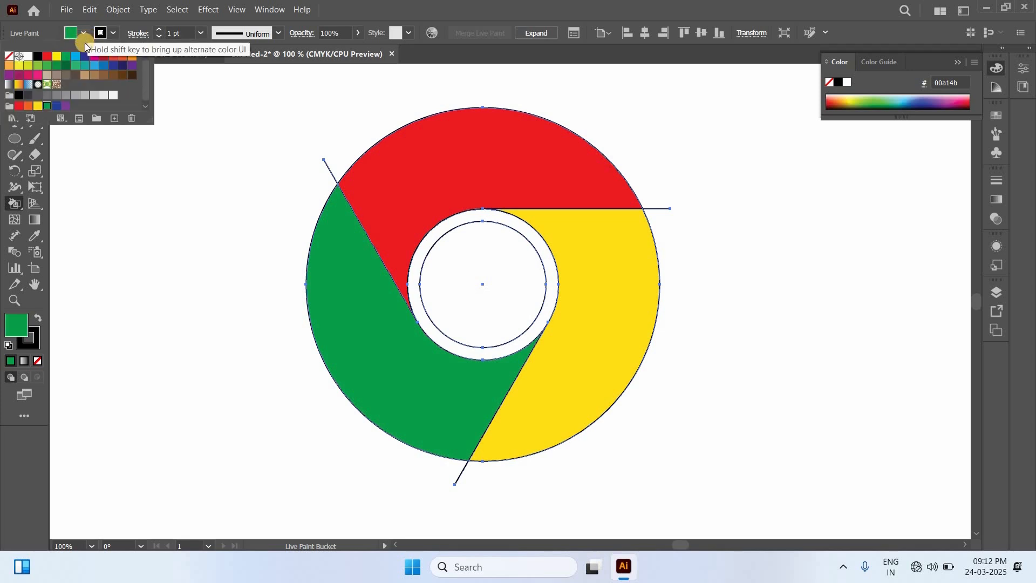
pyautogui.click(85, 57)
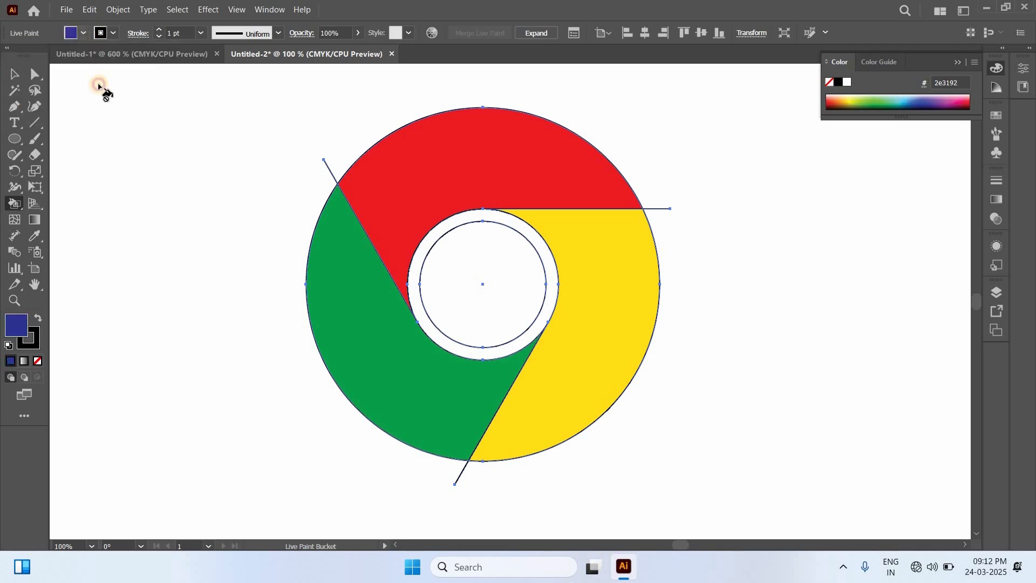
pyautogui.click(493, 279)
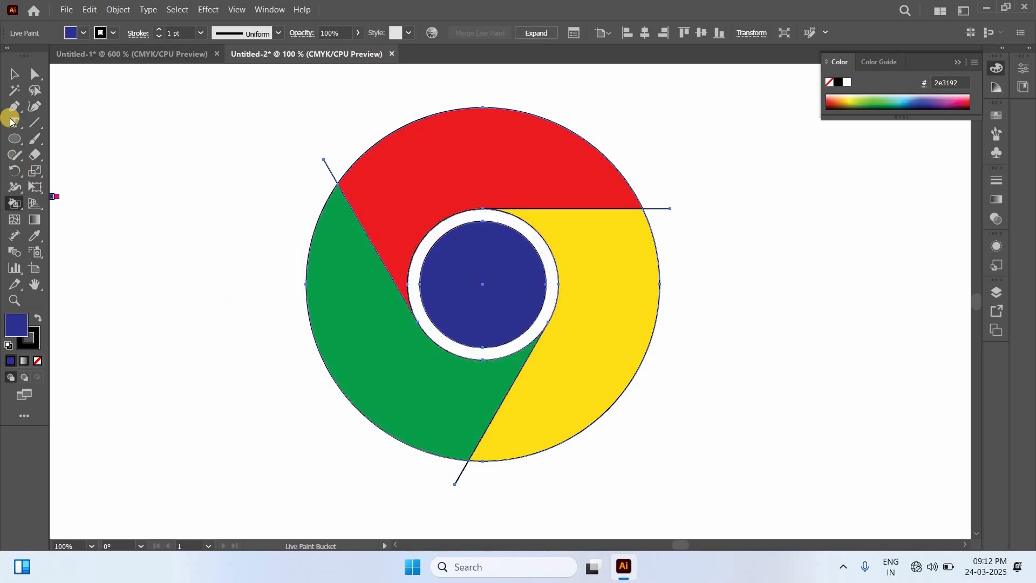
# Step: Select the whole Live Paint logo, set its stroke to None and deselect it
pyautogui.click(20, 77)
pyautogui.click(209, 139)
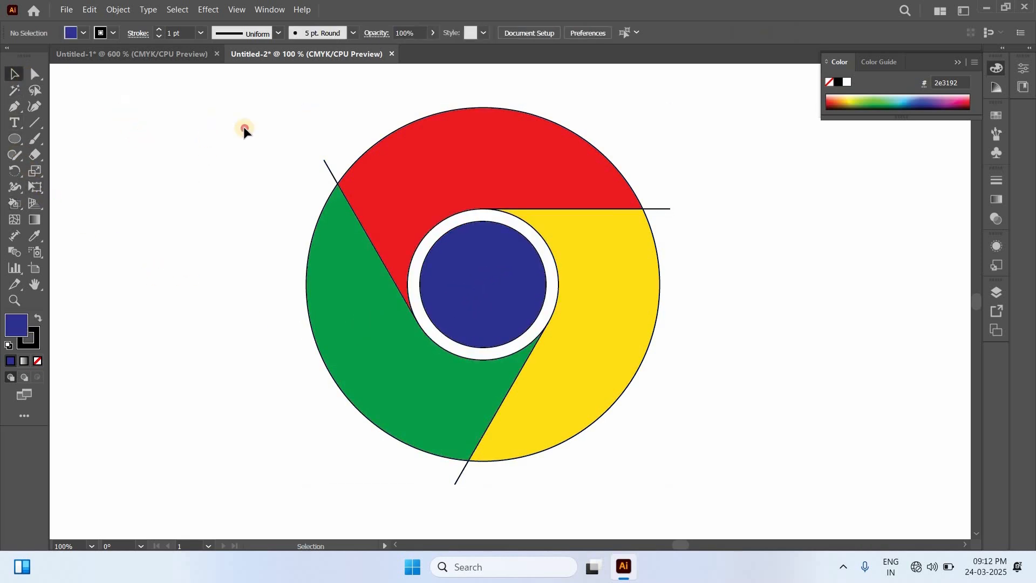
pyautogui.moveTo(210, 118)
pyautogui.mouseDown()
pyautogui.moveTo(565, 336)
pyautogui.moveTo(703, 461)
pyautogui.mouseUp()
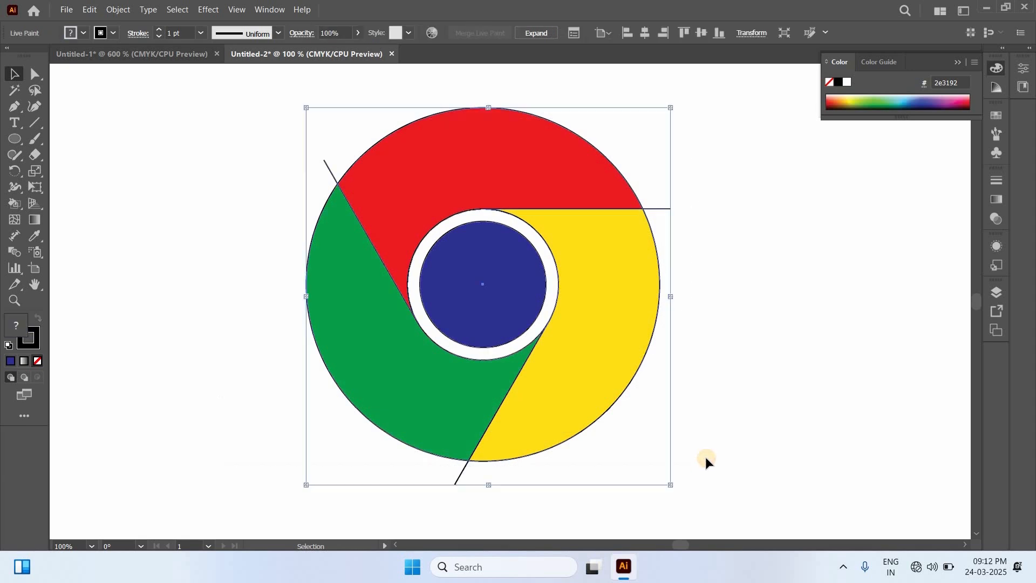
pyautogui.click(110, 33)
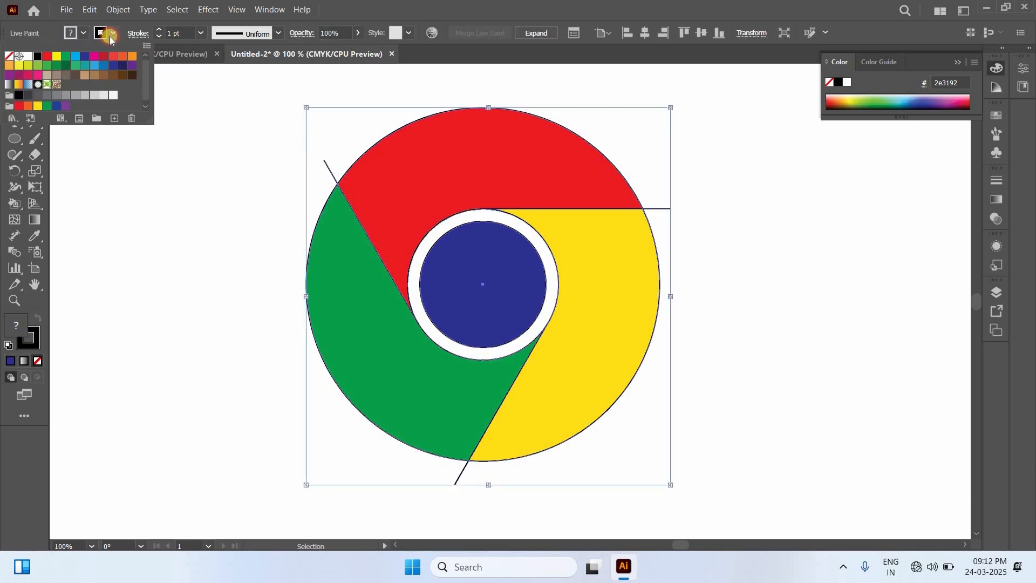
pyautogui.click(7, 58)
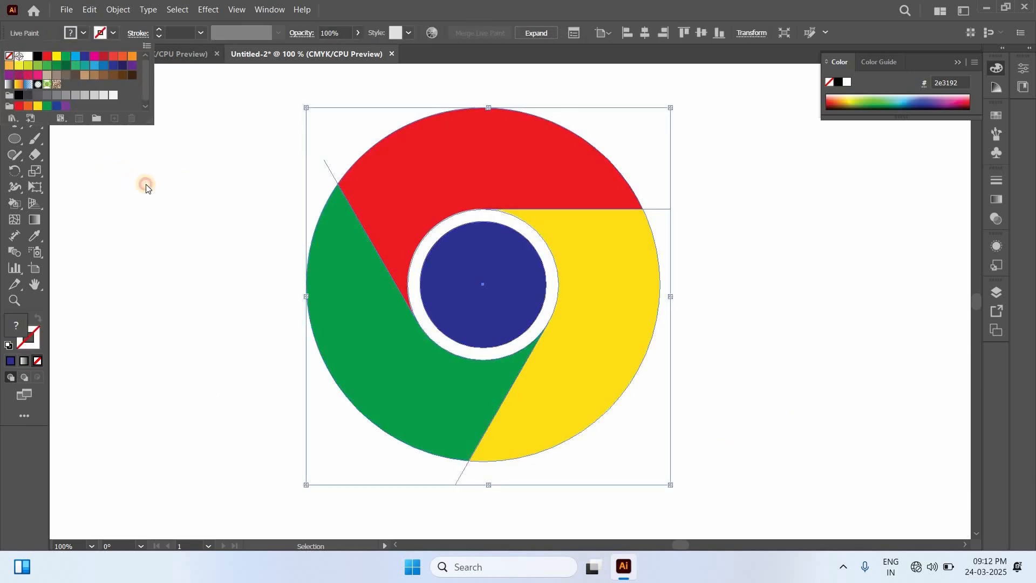
pyautogui.click(168, 196)
pyautogui.click(799, 393)
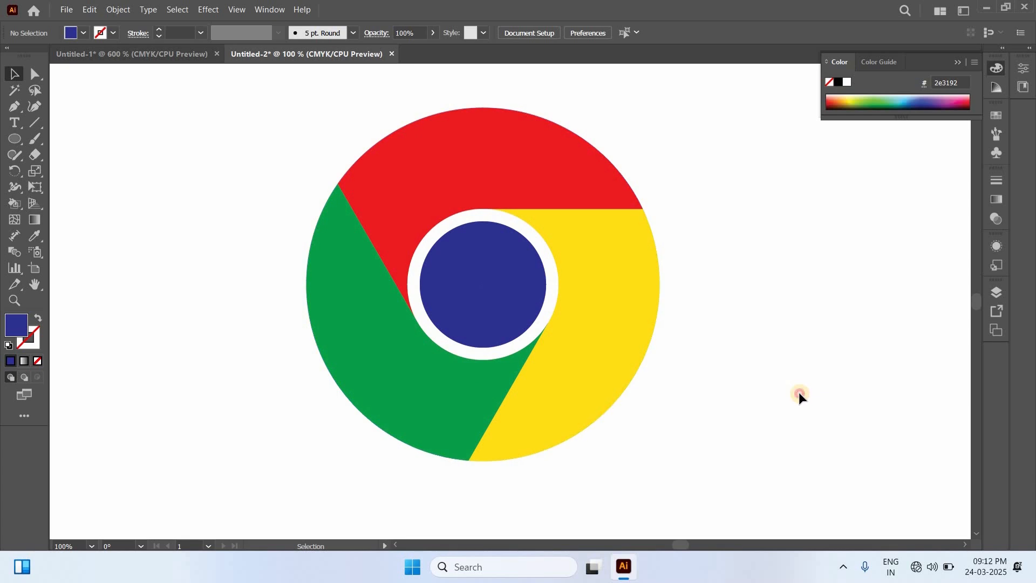
# Step: Group the whole logo artwork and move it up and to the left on the canvas
pyautogui.moveTo(287, 113); pyautogui.dragTo(711, 451)
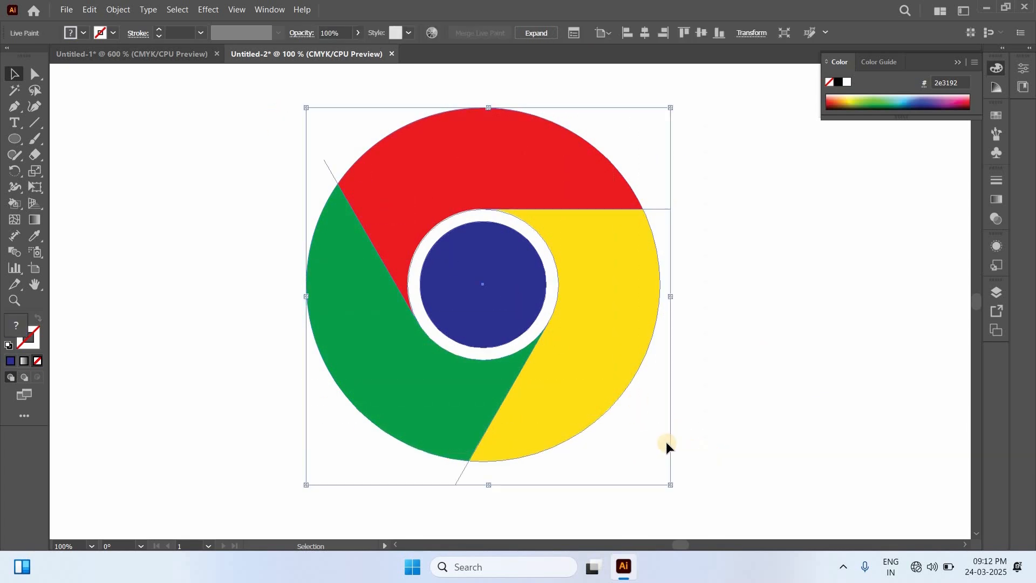
pyautogui.click(115, 10)
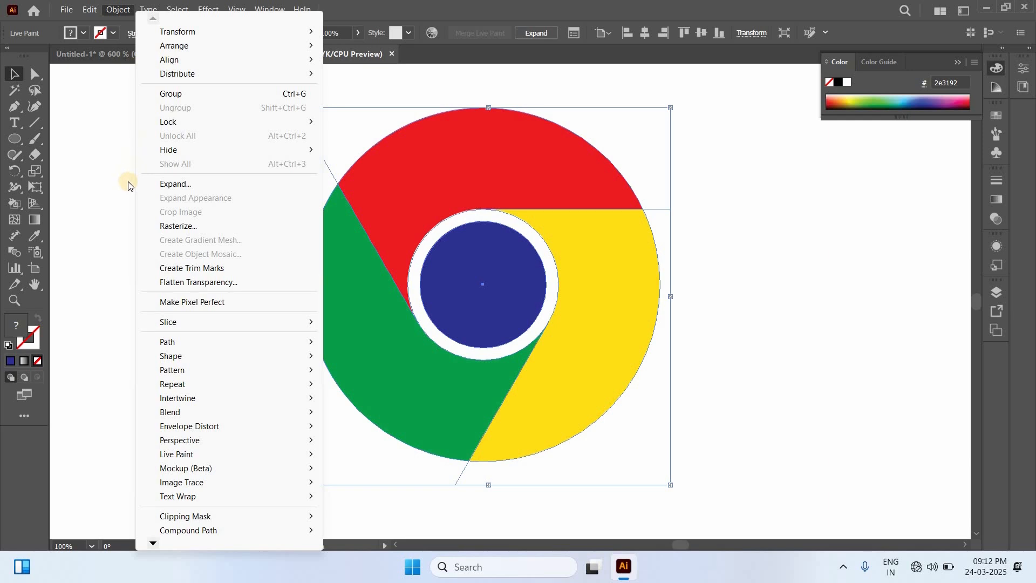
pyautogui.click(186, 98)
pyautogui.click(235, 224)
pyautogui.moveTo(482, 202); pyautogui.dragTo(357, 184)
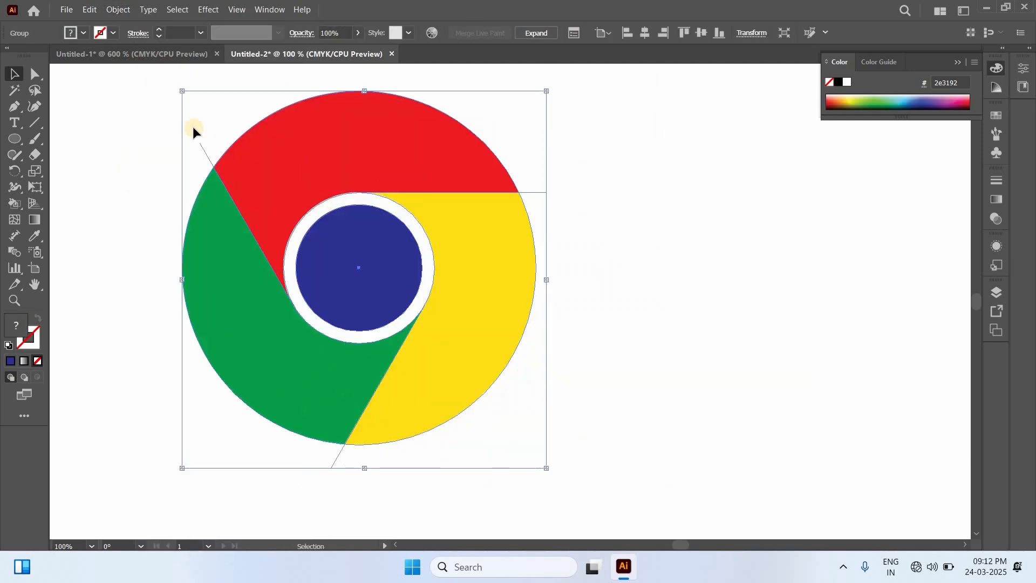
# Step: Expand the grouped logo with Object, Fill and Stroke included
pyautogui.click(114, 11)
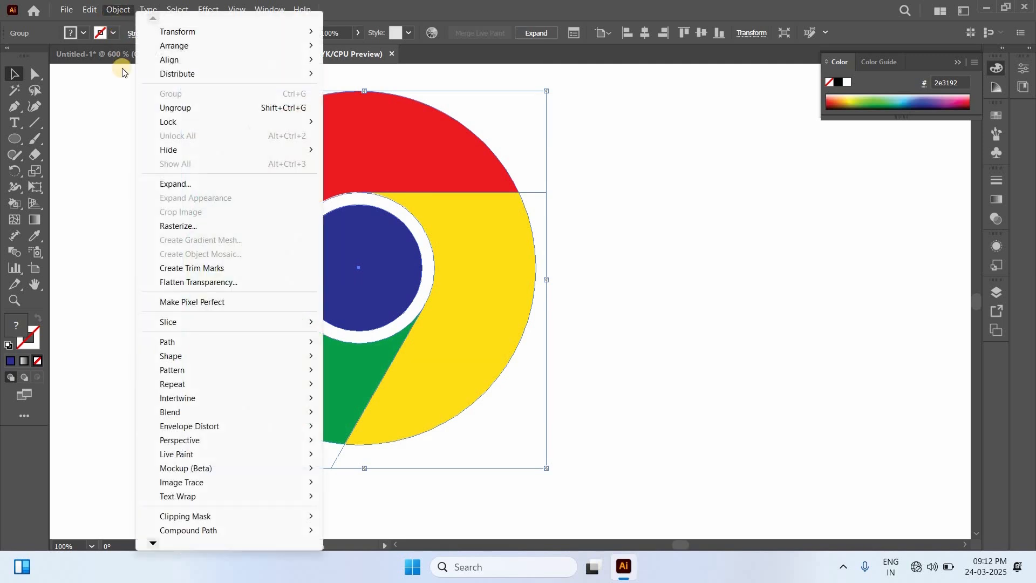
pyautogui.click(181, 184)
pyautogui.click(484, 359)
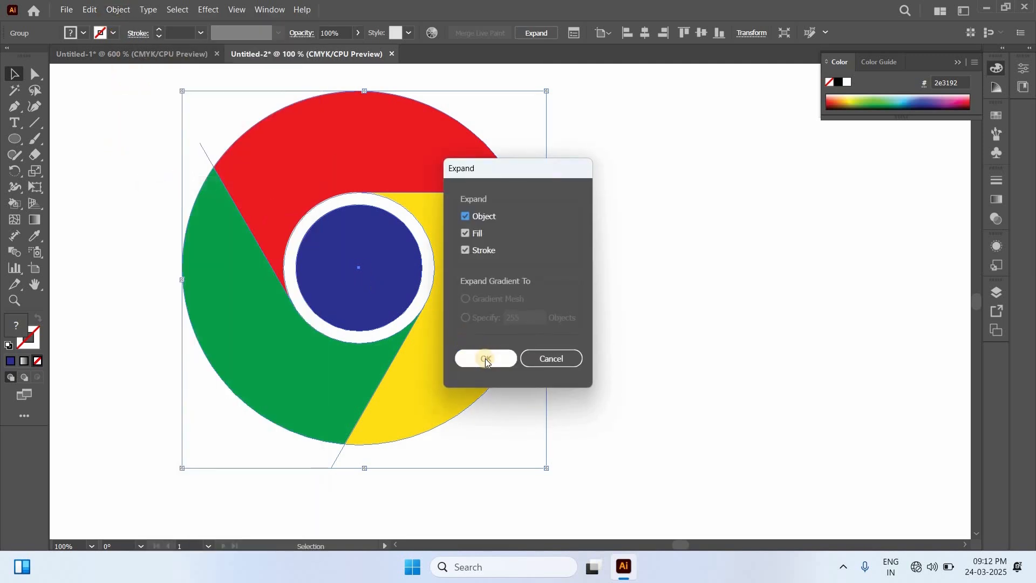
pyautogui.click(613, 308)
# Step: Move the expanded logo back to the middle of the canvas and deselect it
pyautogui.moveTo(410, 225); pyautogui.dragTo(452, 255)
pyautogui.click(555, 494)
pyautogui.moveTo(528, 324); pyautogui.dragTo(624, 316)
pyautogui.click(769, 304)
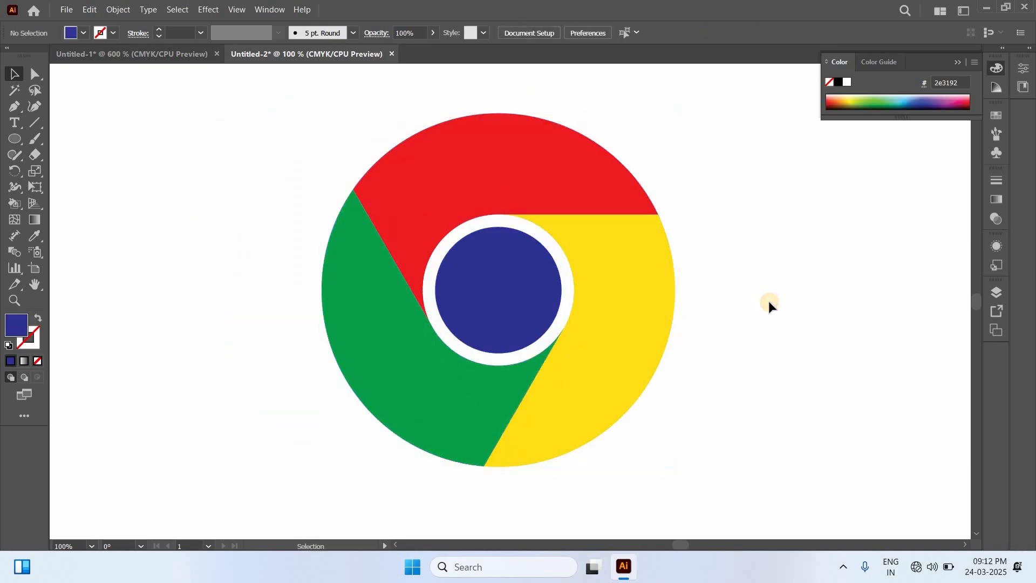
# Step: Show the finished logo in full-screen mode and centre it in the view
pyautogui.press('f')
pyautogui.press('f')
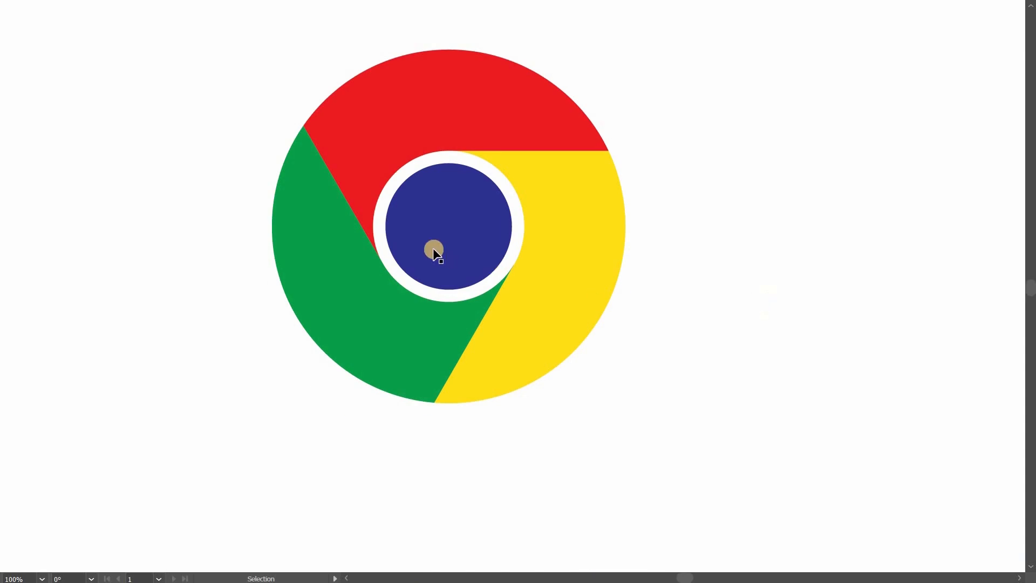
pyautogui.press('space')
pyautogui.moveTo(455, 242); pyautogui.dragTo(477, 292)
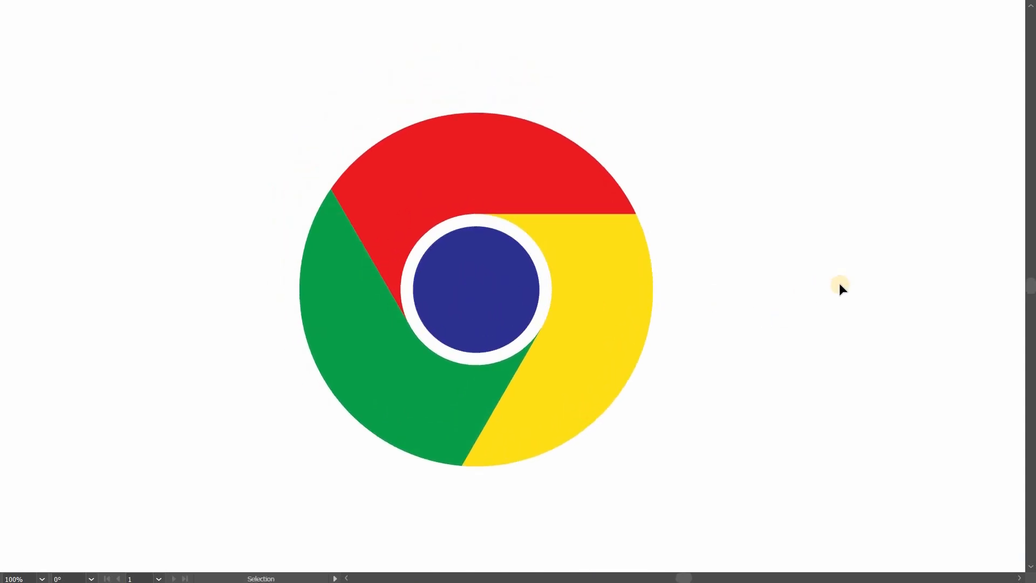